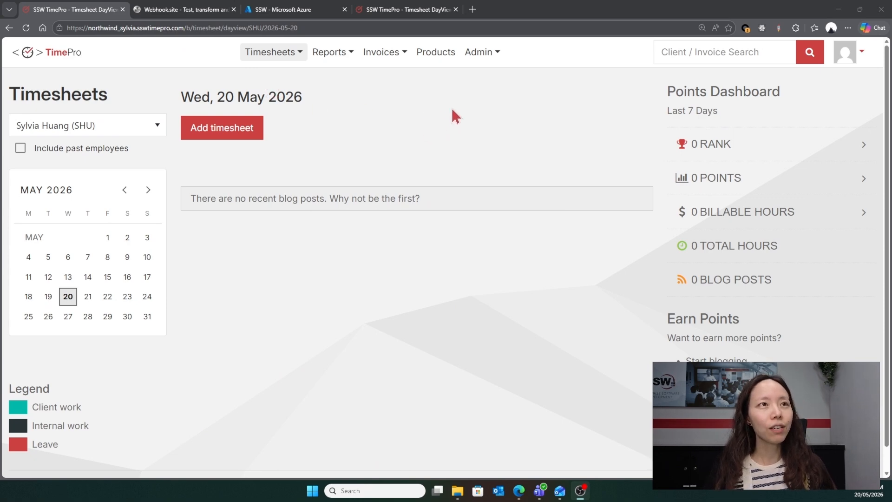
Step: Start a new subscriber in the Webhook admin settings and name it Test Webhook
click(487, 59)
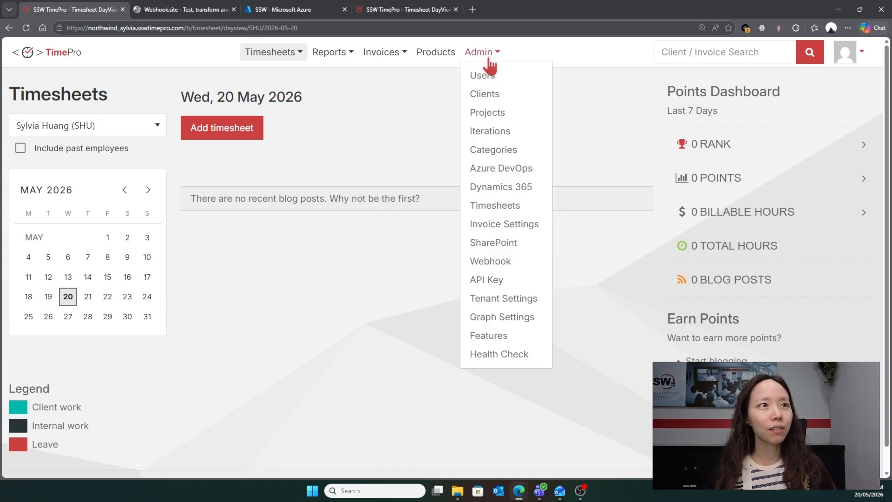
click(511, 264)
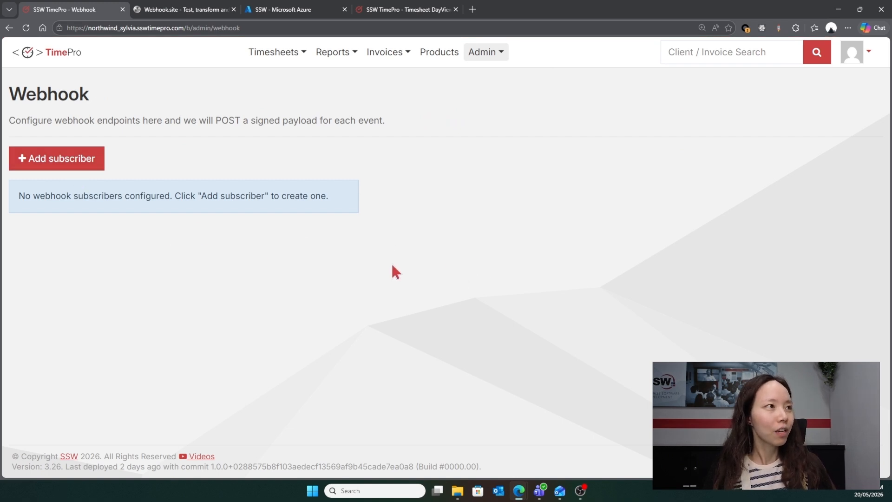
click(75, 173)
scroll(172, 171, down, 1)
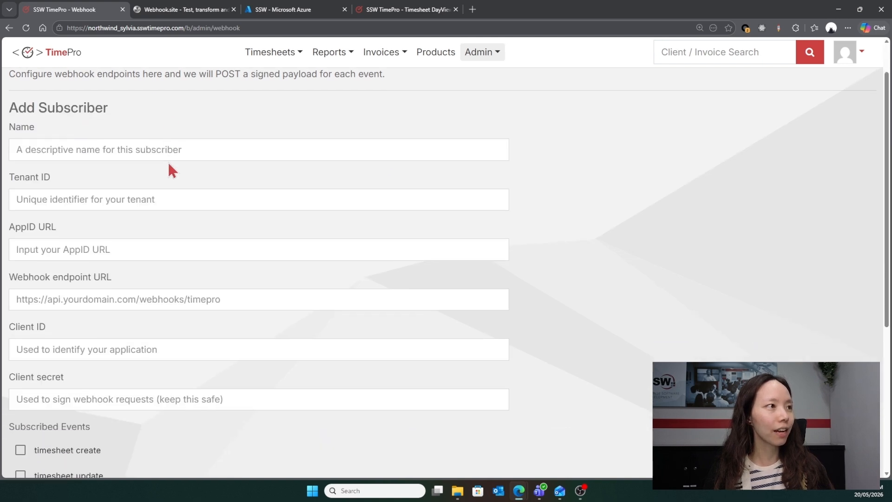
click(157, 157)
text(T)
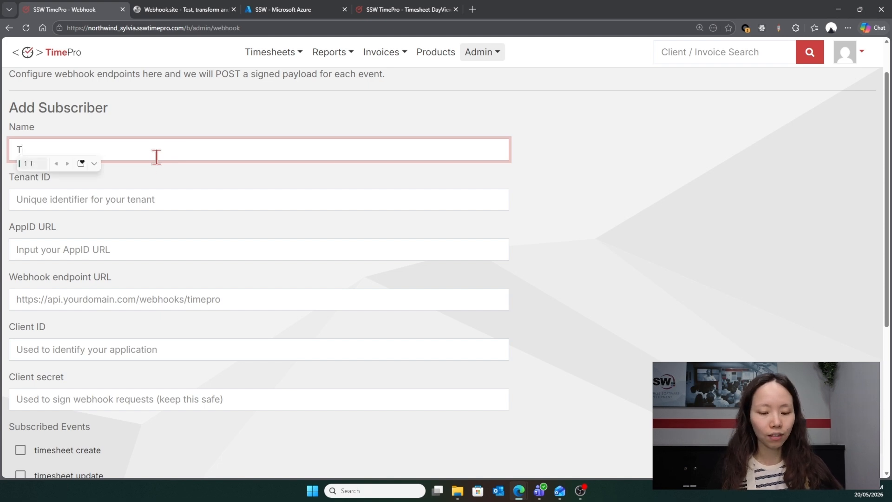
text(est Webhook)
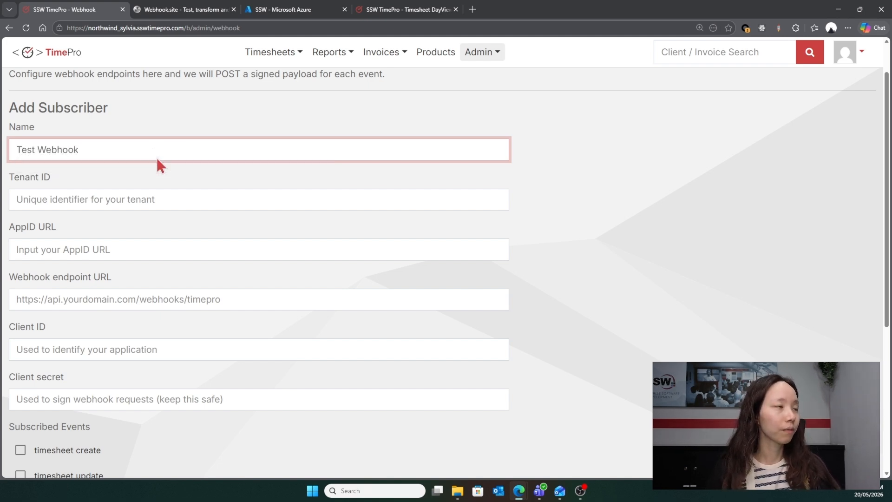
click(164, 185)
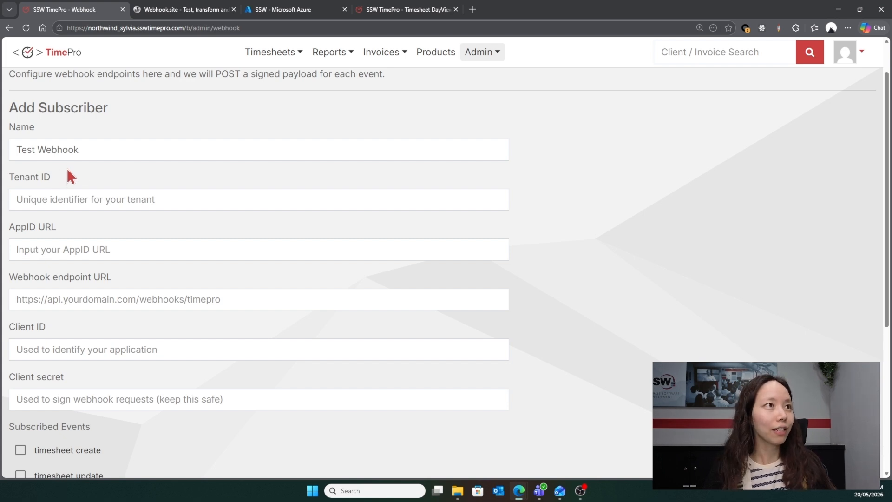
Step: Switch to Microsoft Azure and open the SSW.TimePRO.WebhookTest app registration
click(263, 10)
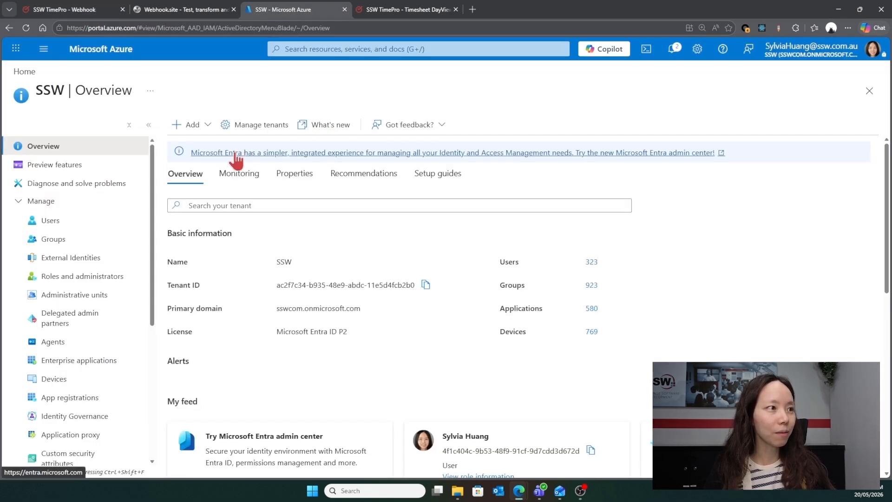
scroll(43, 279, down, 1)
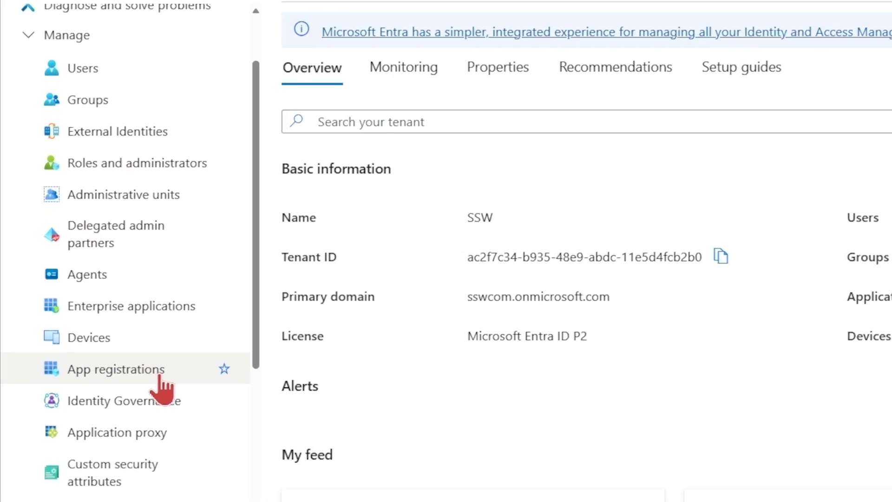
click(159, 376)
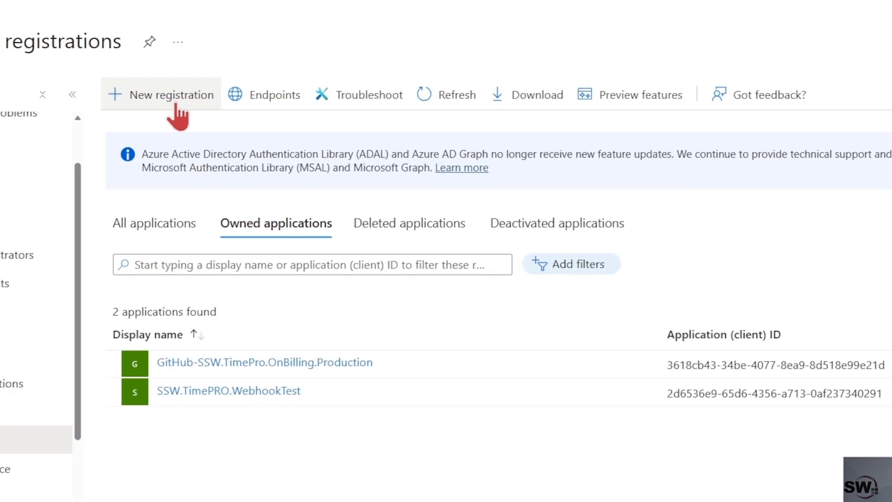
click(284, 399)
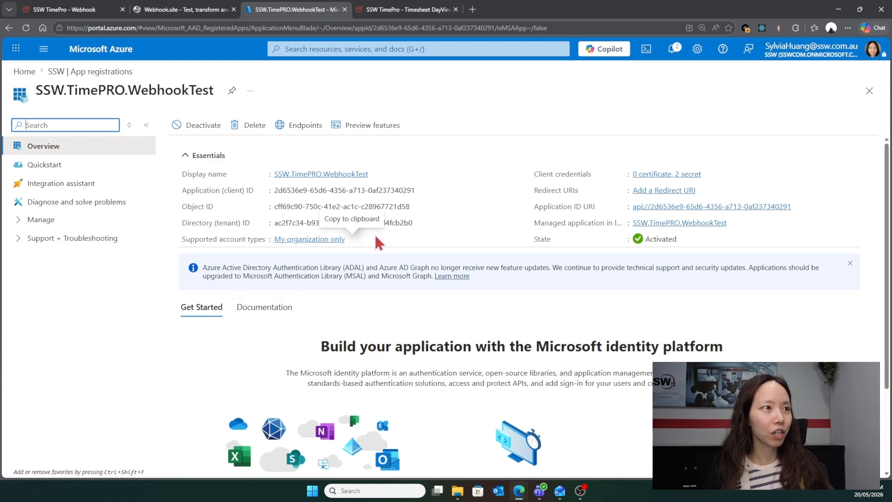
Step: Copy the app registration's directory (tenant) ID into the Tenant ID of the new subscriber in TimePro
click(420, 225)
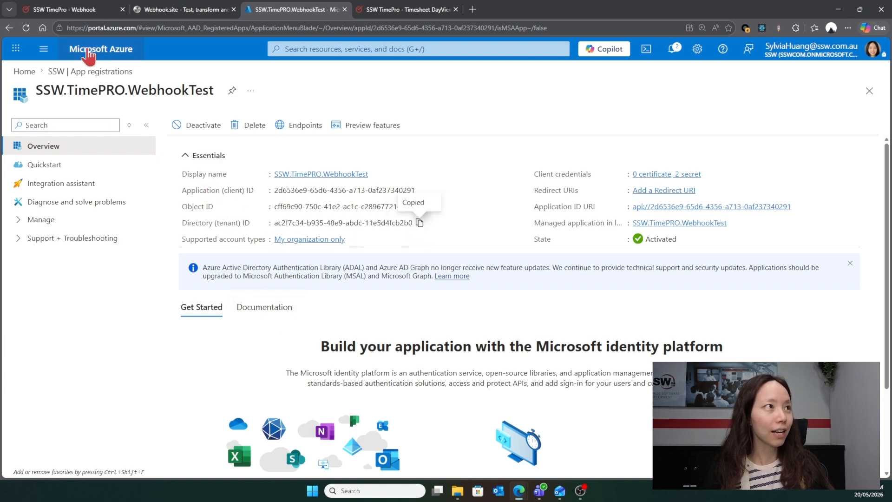
click(83, 10)
click(170, 197)
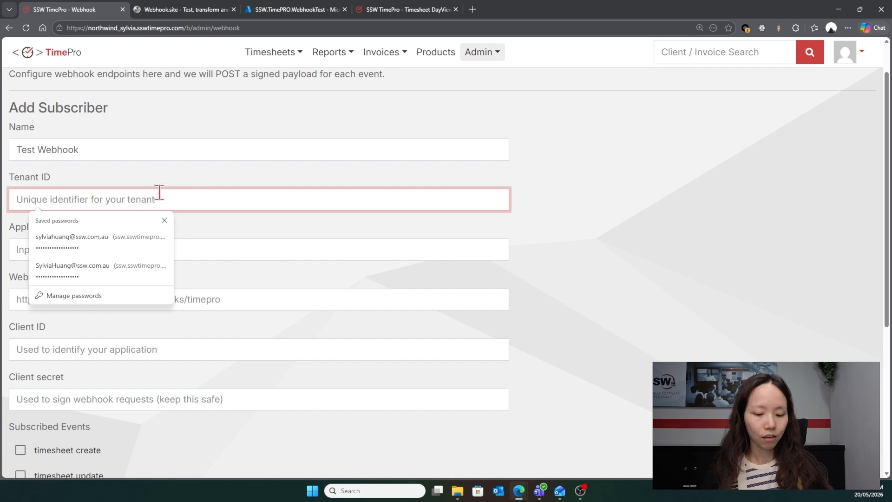
key(ctrl+v)
Step: Copy the Application ID URI from the Azure app registration into the AppID URL of the TimePro subscriber
click(298, 9)
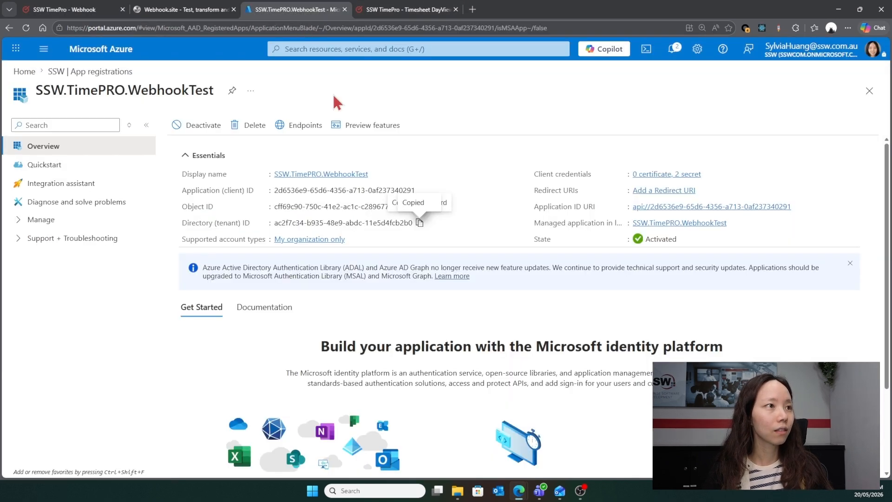
click(800, 208)
click(65, 10)
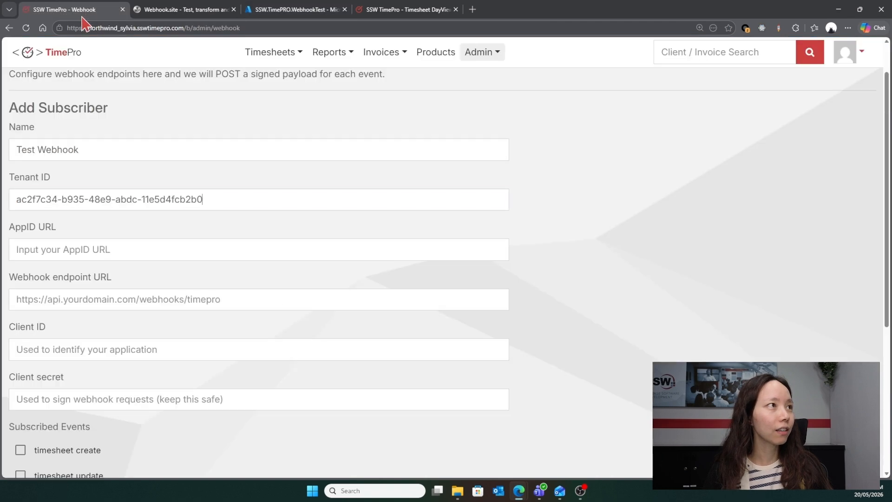
click(127, 249)
key(ctrl+v)
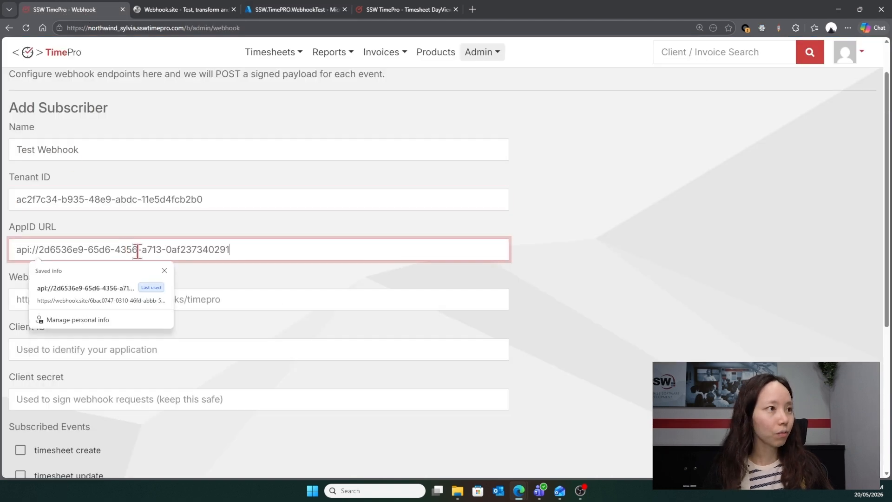
click(269, 278)
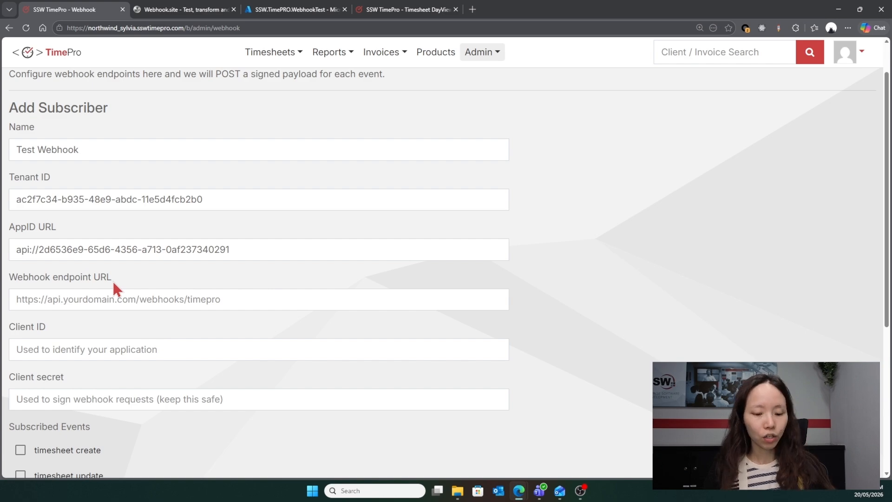
Step: Copy the unique URL from Webhook.site into the subscriber's Webhook endpoint URL in TimePro
click(182, 9)
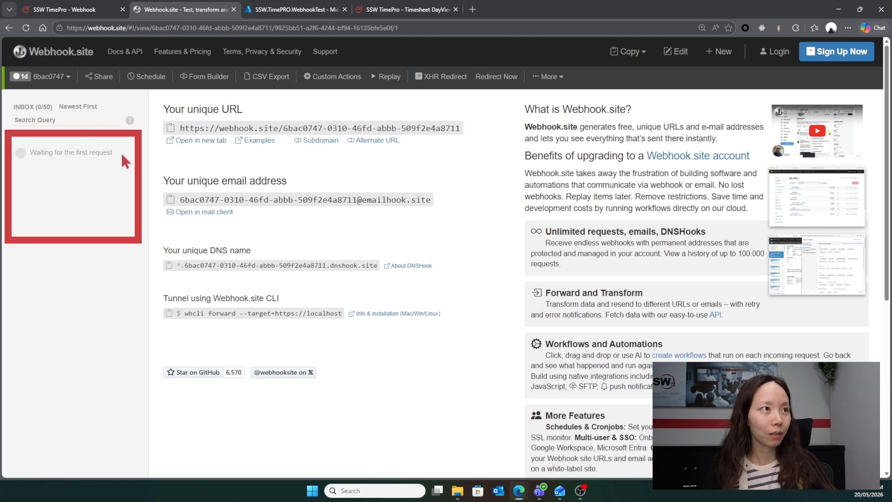
click(287, 132)
click(65, 10)
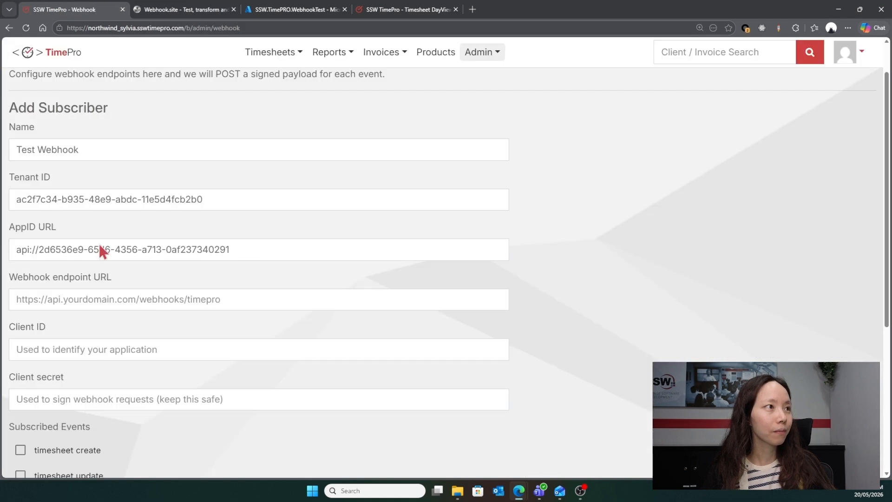
click(98, 302)
key(ctrl+v)
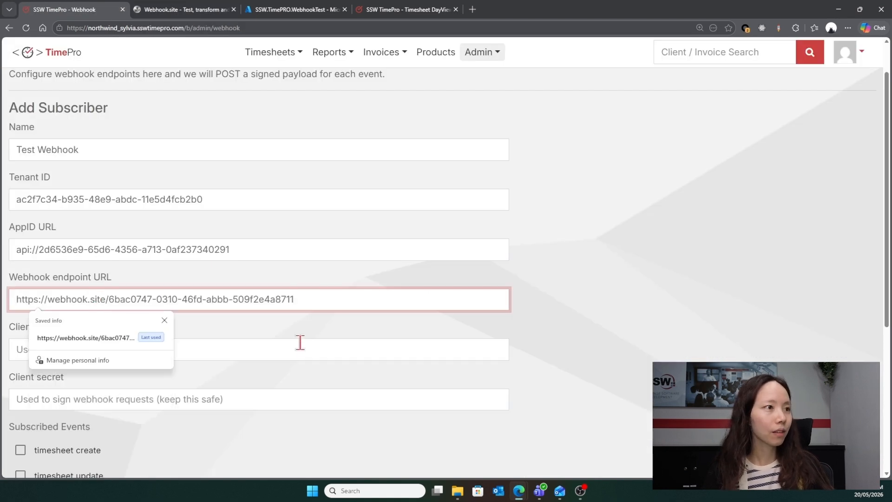
Step: Copy the application (client) ID from the Azure app registration into the subscriber's Client ID in TimePro
click(135, 349)
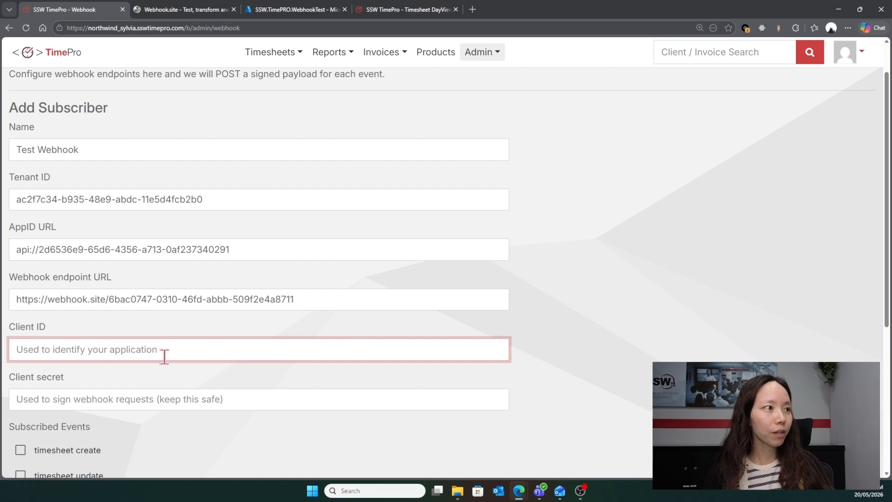
click(306, 9)
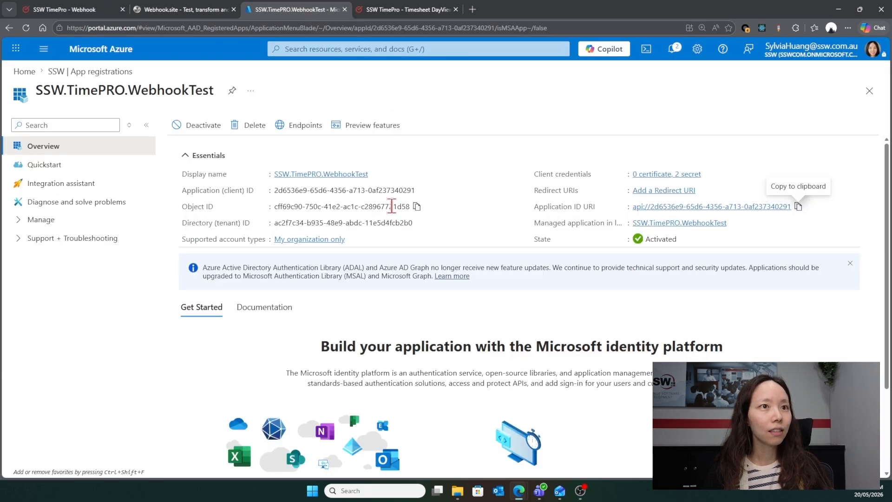
click(422, 191)
click(65, 9)
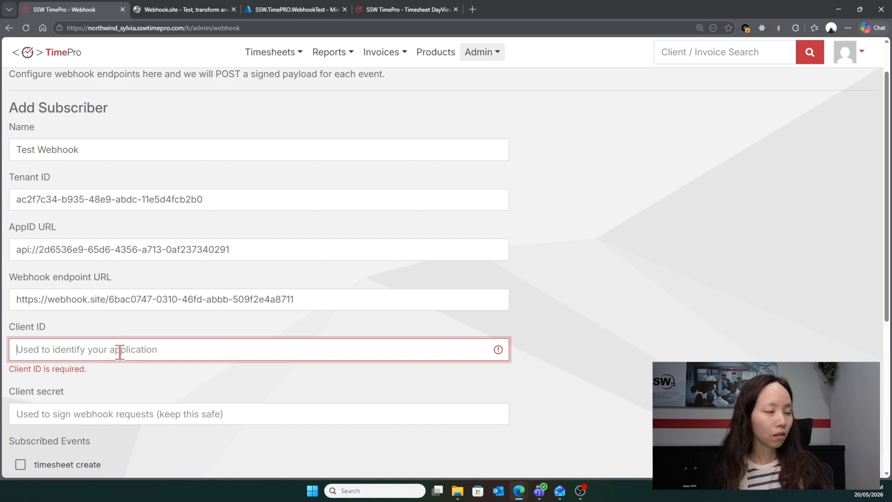
key(ctrl+v)
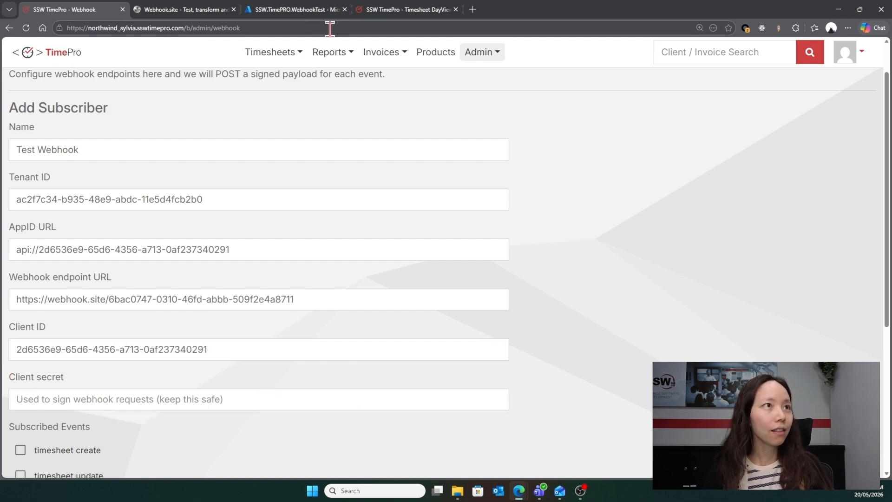
Step: In Azure, add a client secret described as Test Webhook to the app registration, keeping the recommended 180-day expiry
click(298, 10)
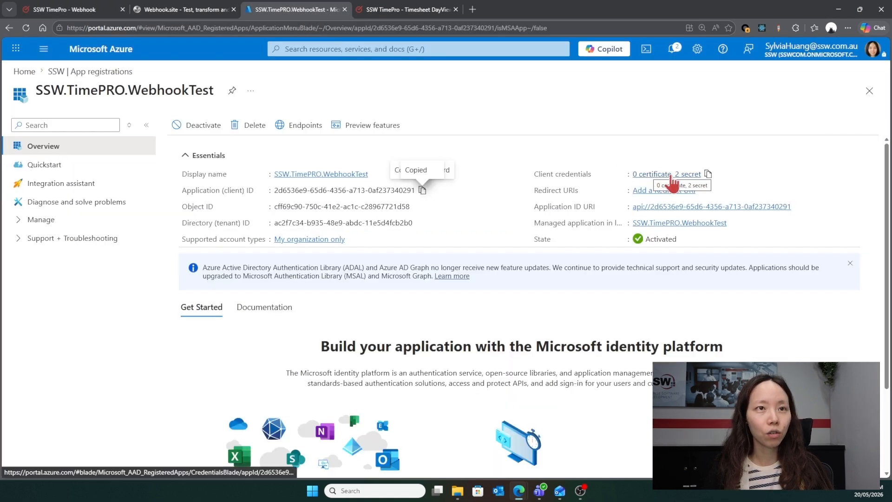
click(658, 176)
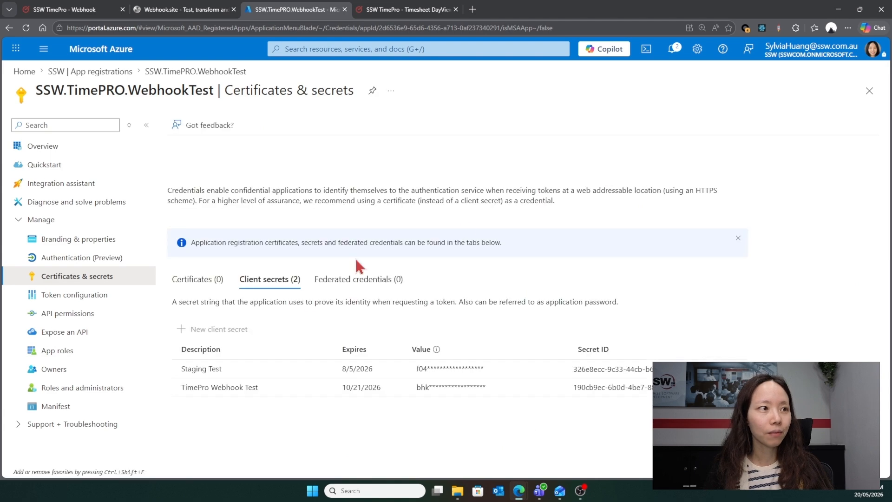
click(225, 331)
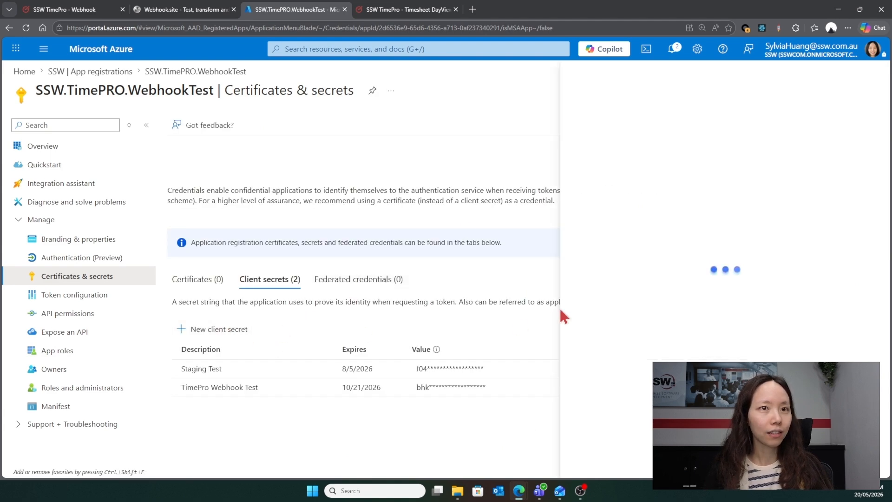
click(758, 108)
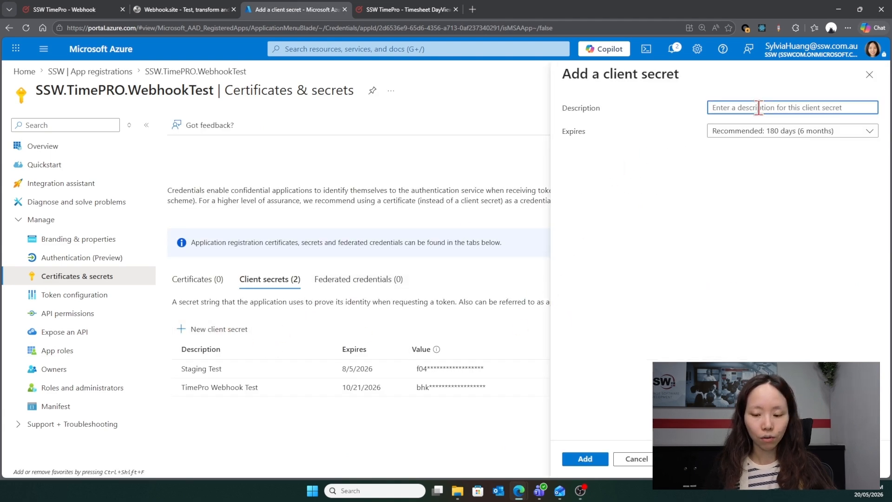
text(TYe)
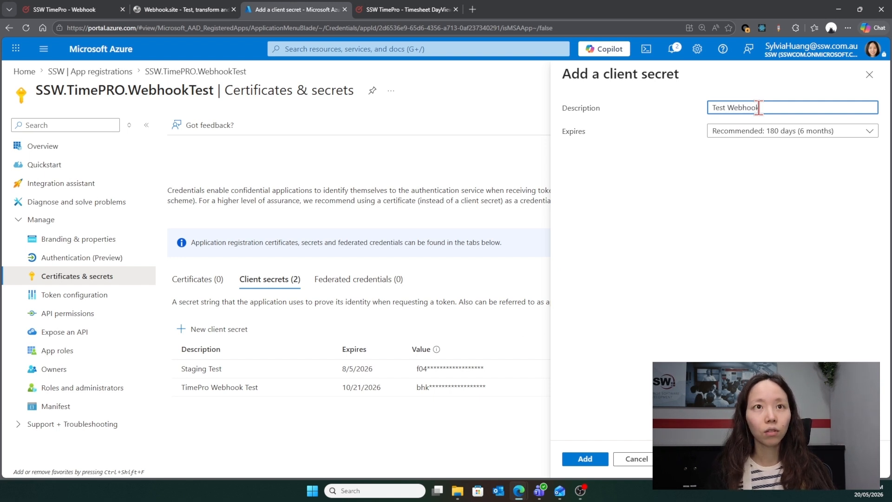
click(585, 459)
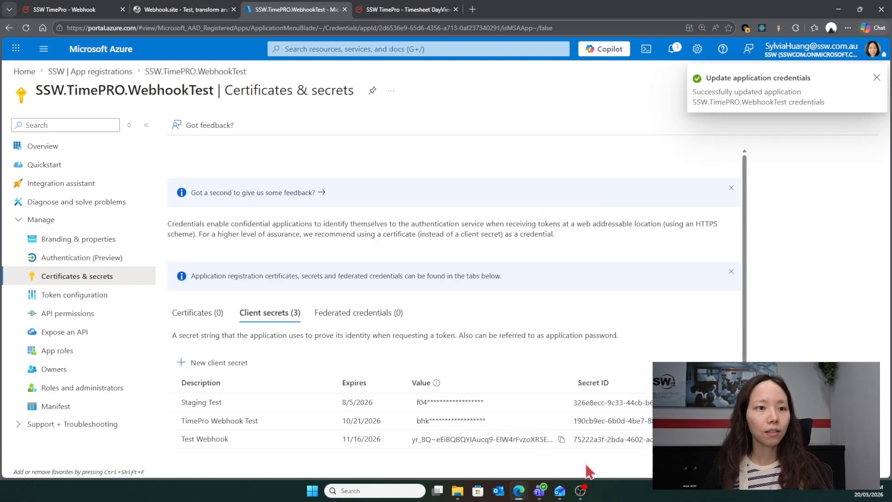
Step: Copy the value of the Test Webhook client secret into the subscriber's Client secret field in TimePro
scroll(549, 454, down, 1)
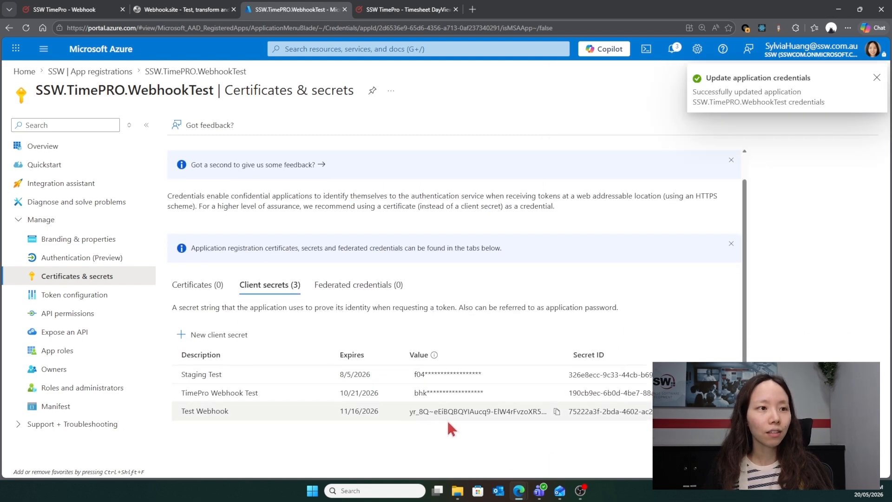
click(557, 412)
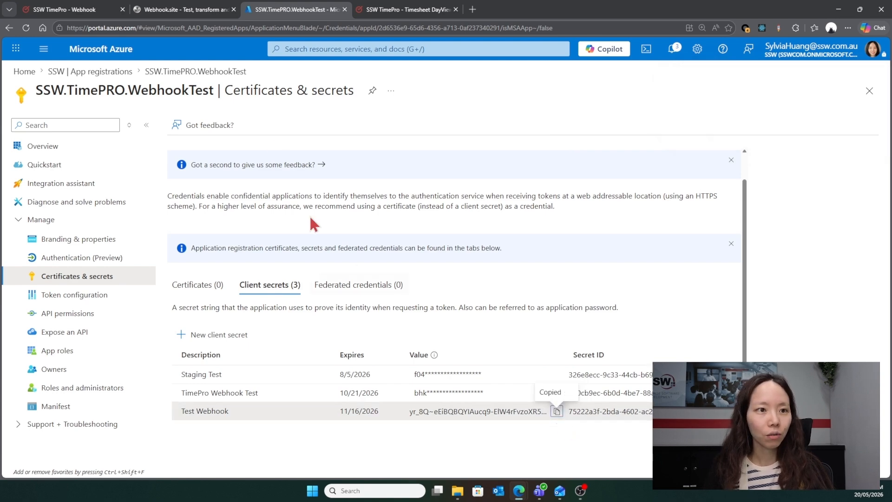
click(65, 13)
click(125, 399)
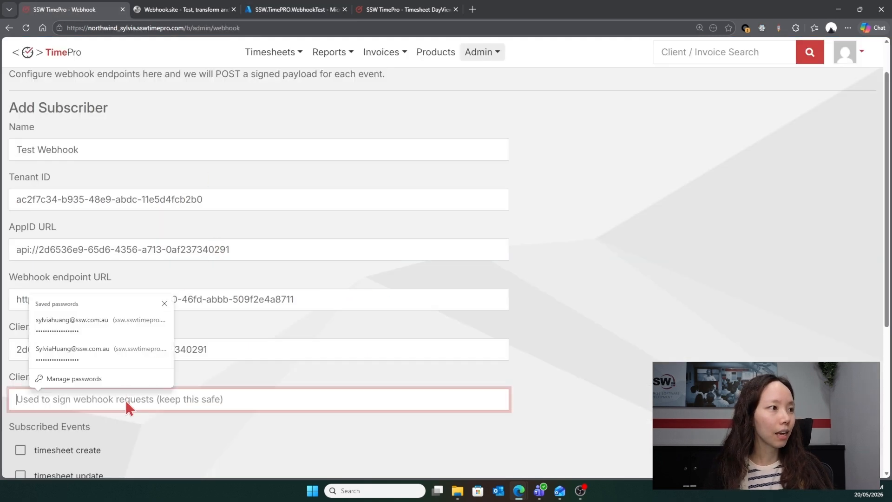
key(ctrl+v)
Step: Subscribe the webhook to the timesheet create and timesheet delete events, enable it, and save the subscriber
scroll(286, 425, down, 3)
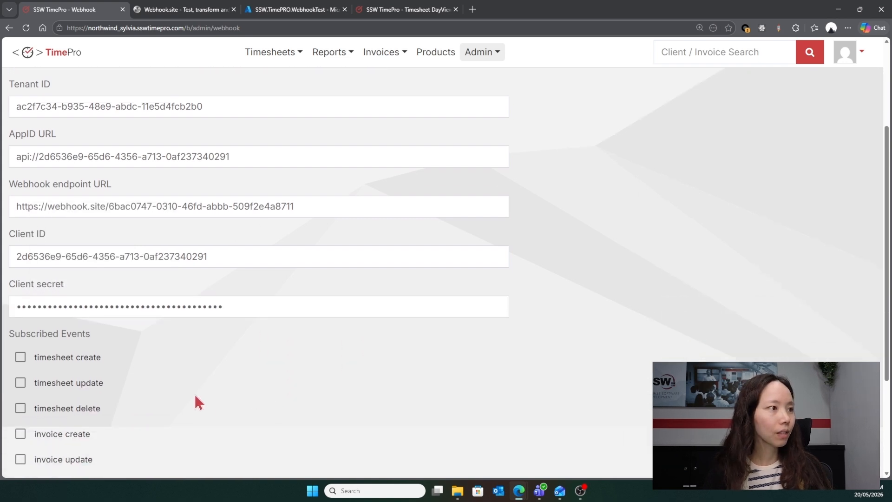
scroll(192, 389, down, 1)
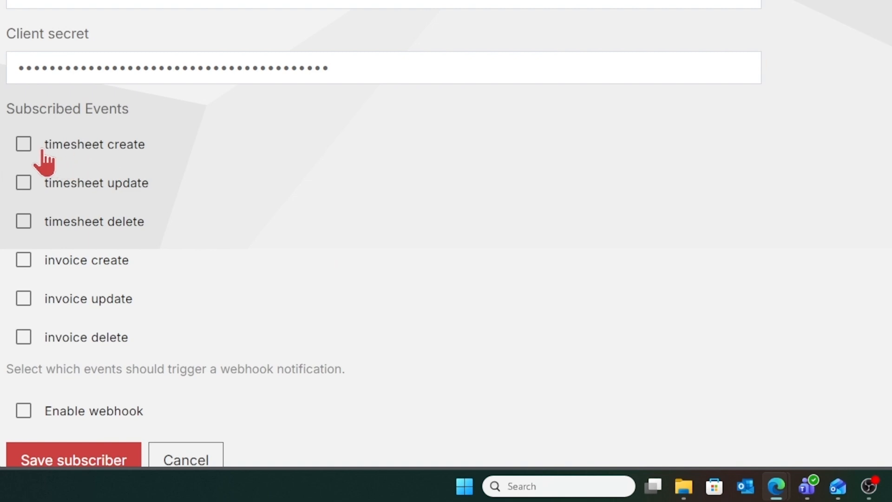
click(25, 145)
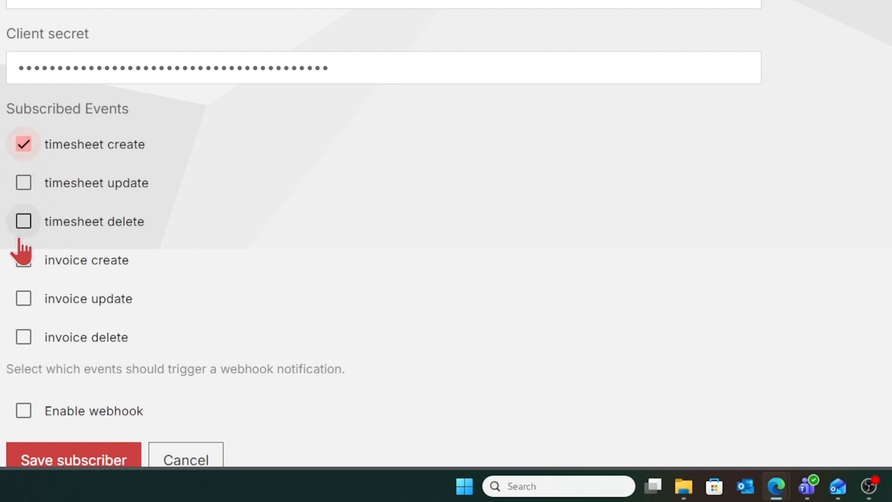
click(23, 222)
scroll(152, 235, down, 1)
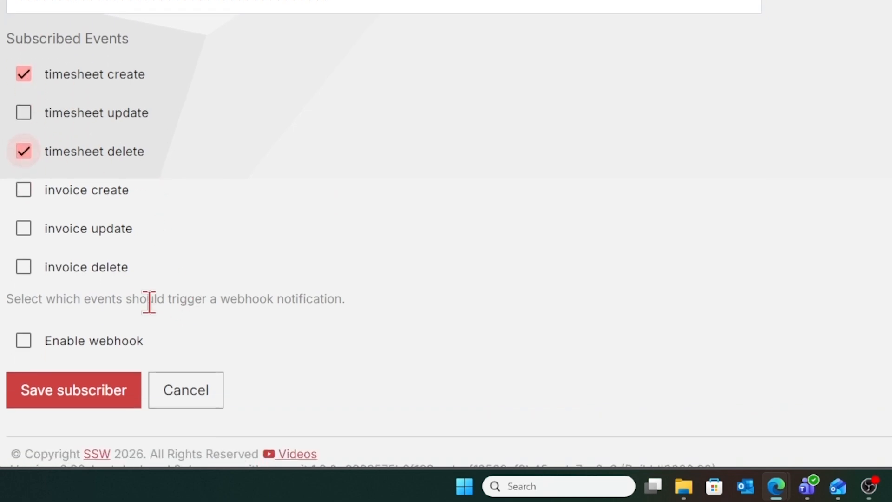
click(22, 341)
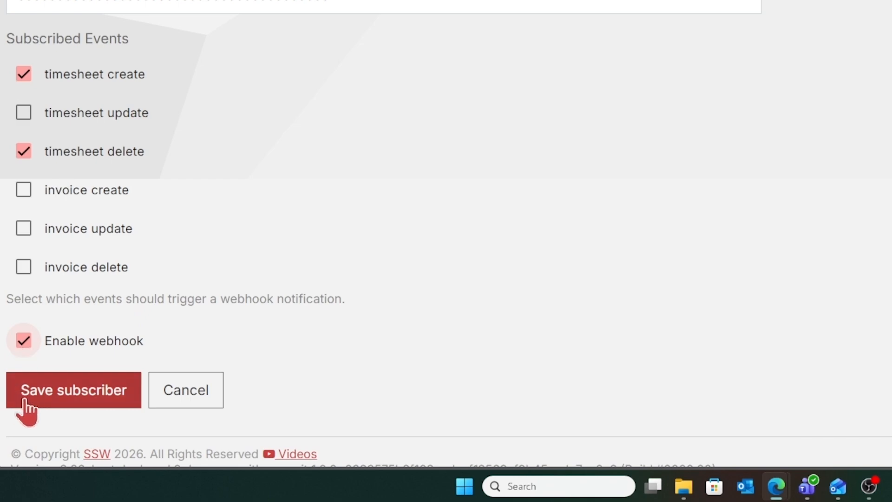
click(56, 403)
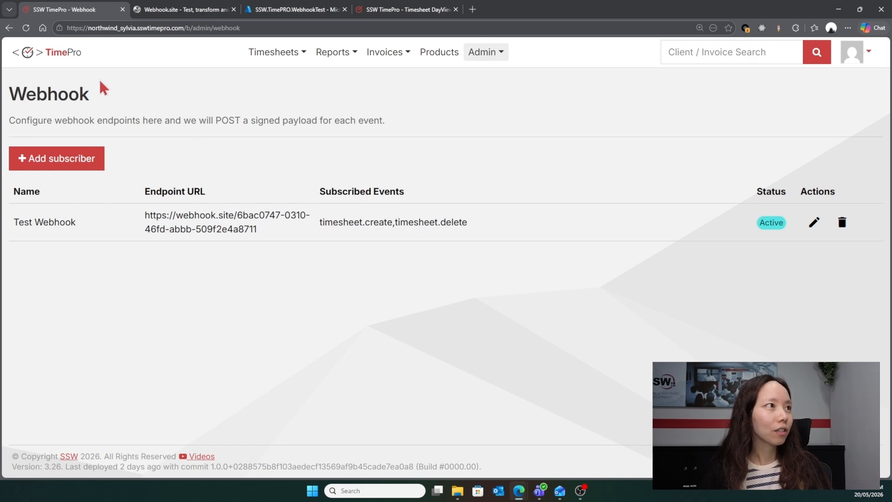
Step: Open the Timesheets day view and select the employee whose timesheets to show
click(55, 58)
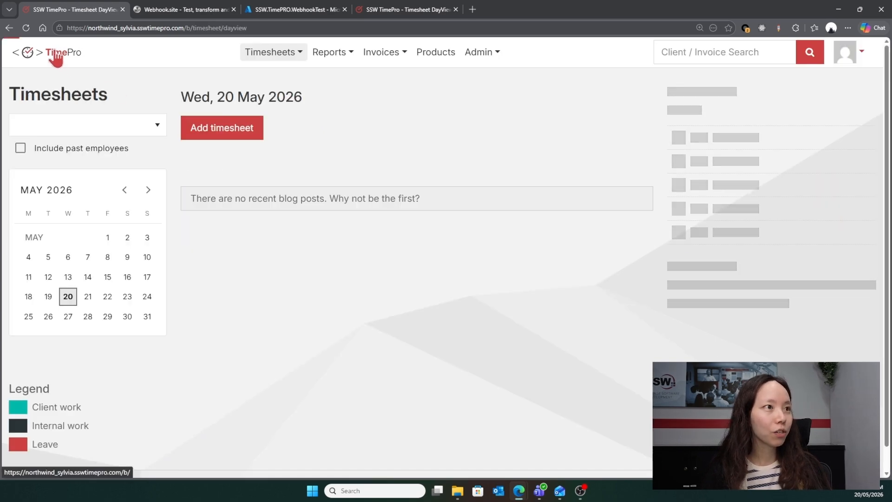
click(146, 126)
text(sylvia)
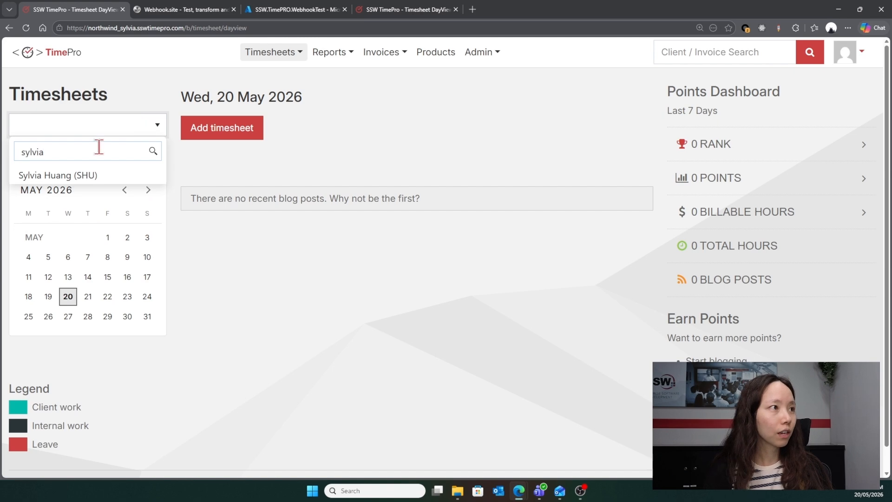
click(59, 173)
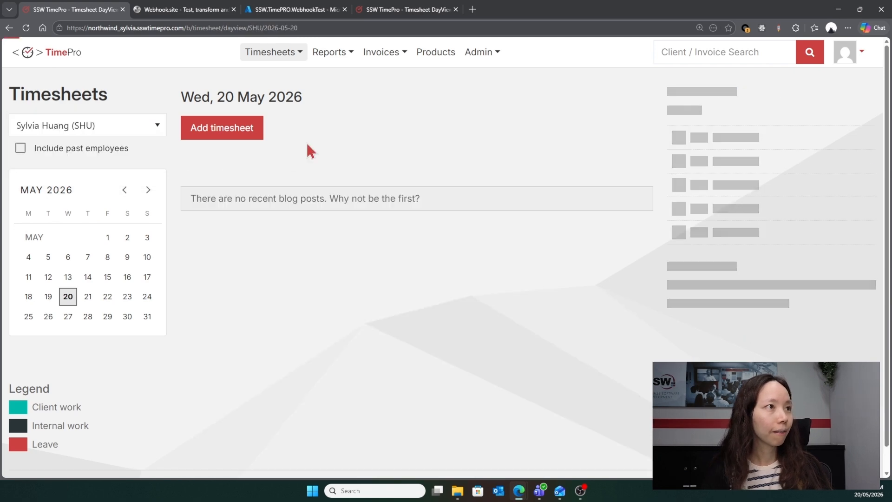
Step: Start a new timesheet for Wed 20 May with client Northwind (NWIND) and project Upgrade - Northwind
click(243, 135)
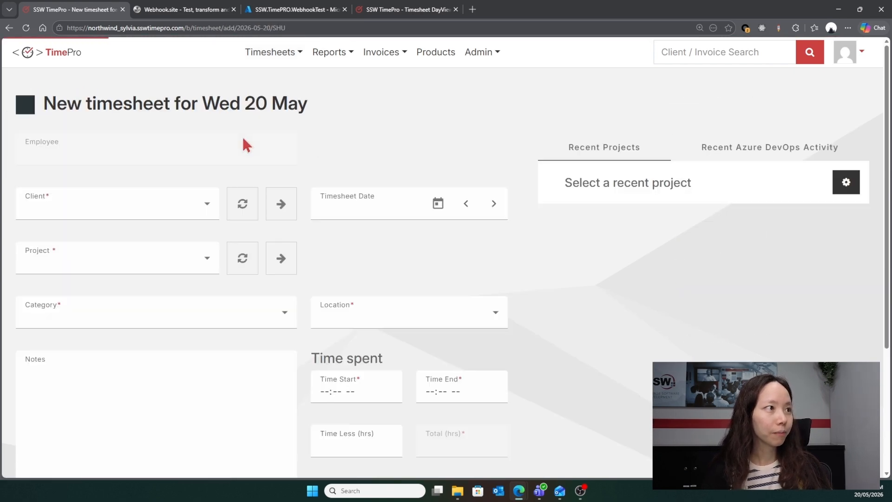
click(199, 201)
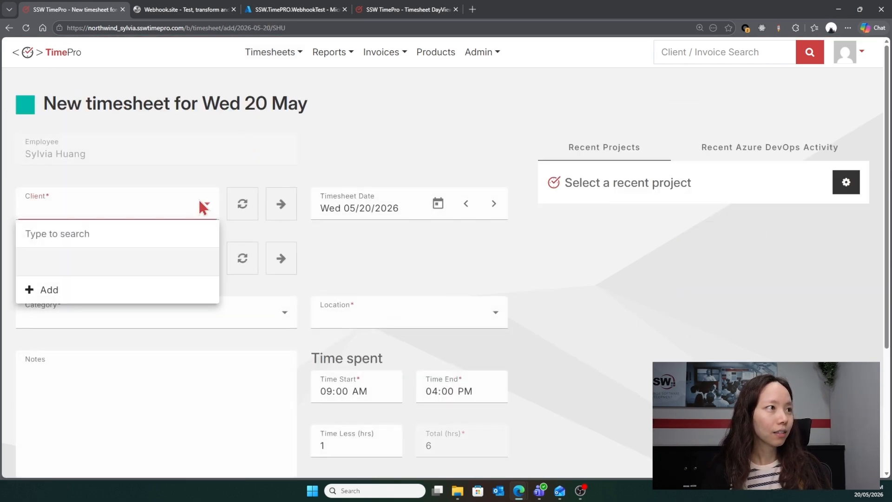
text(northwi)
key(BackSpace)
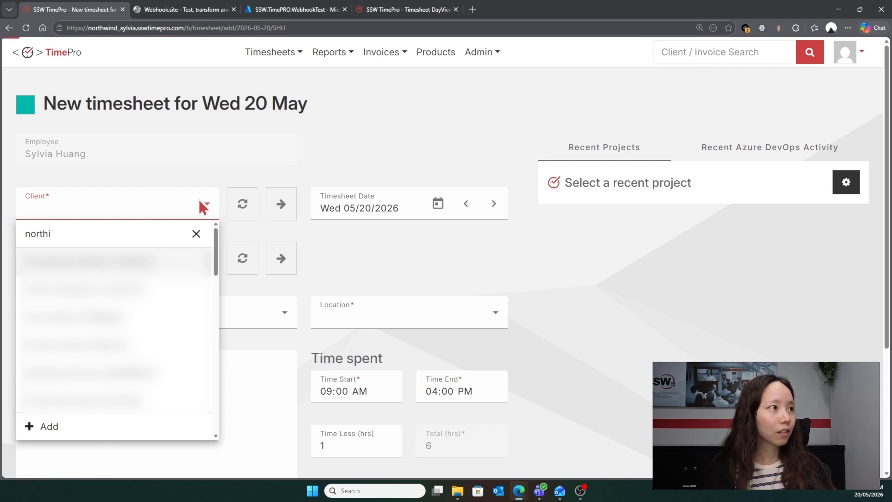
text(wind)
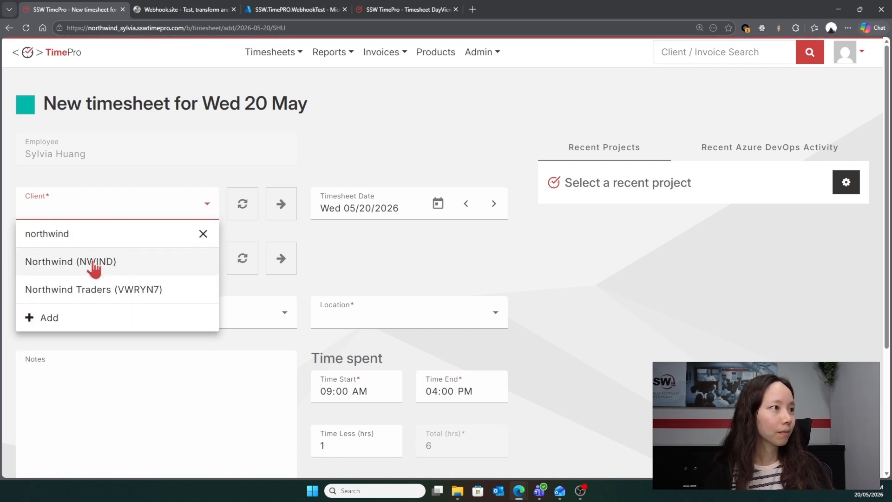
click(88, 260)
click(139, 259)
click(125, 391)
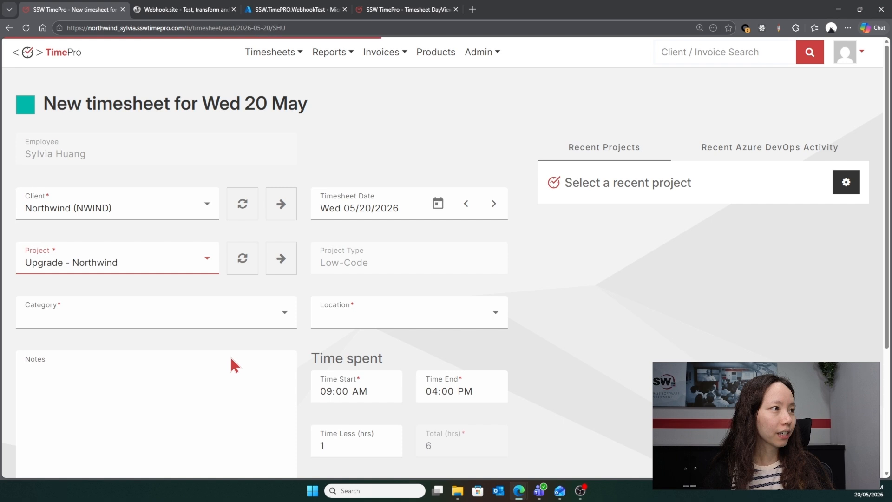
Step: Set category Web Development, notes "- test webhook" and location At My Company, and add the timesheet
click(231, 319)
click(176, 426)
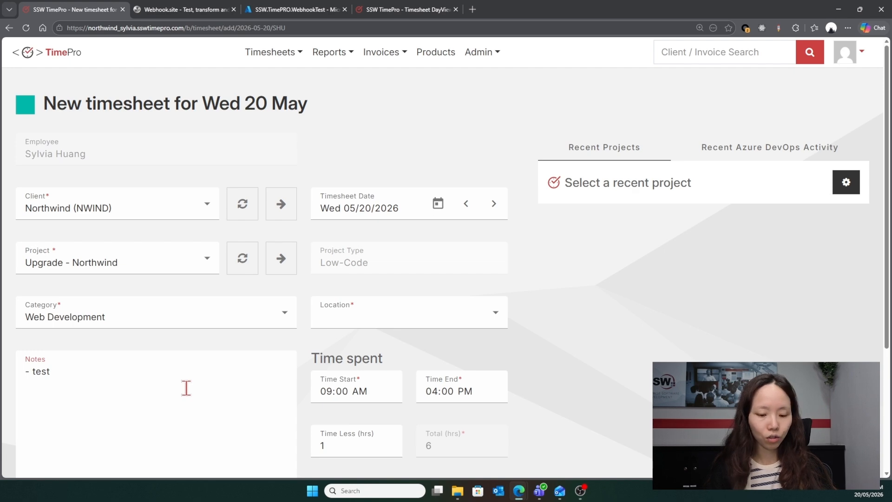
scroll(186, 387, down, 4)
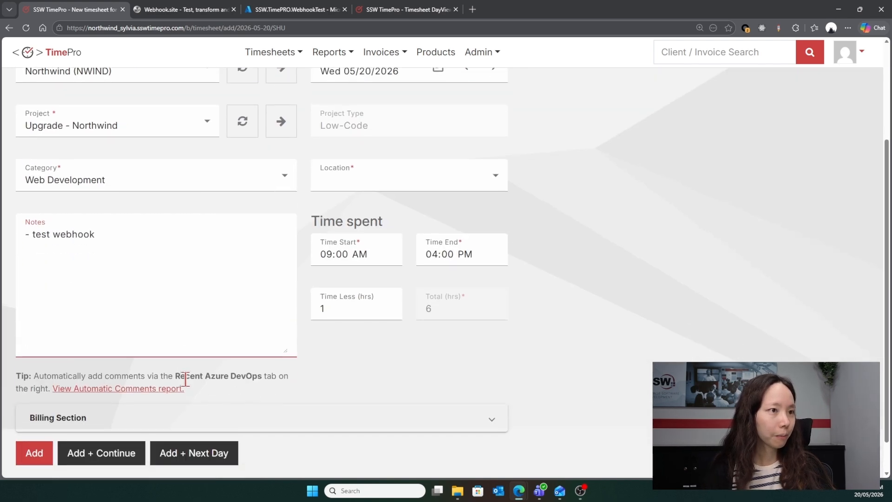
scroll(315, 311, up, 1)
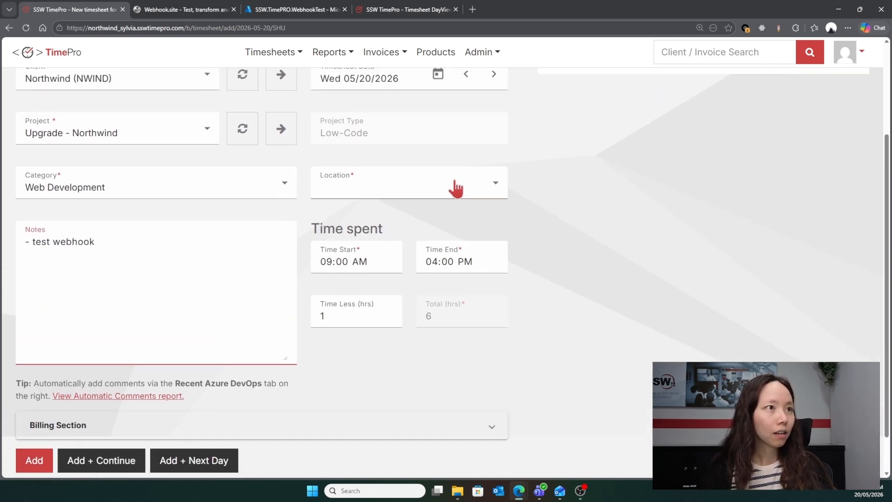
click(453, 189)
click(389, 227)
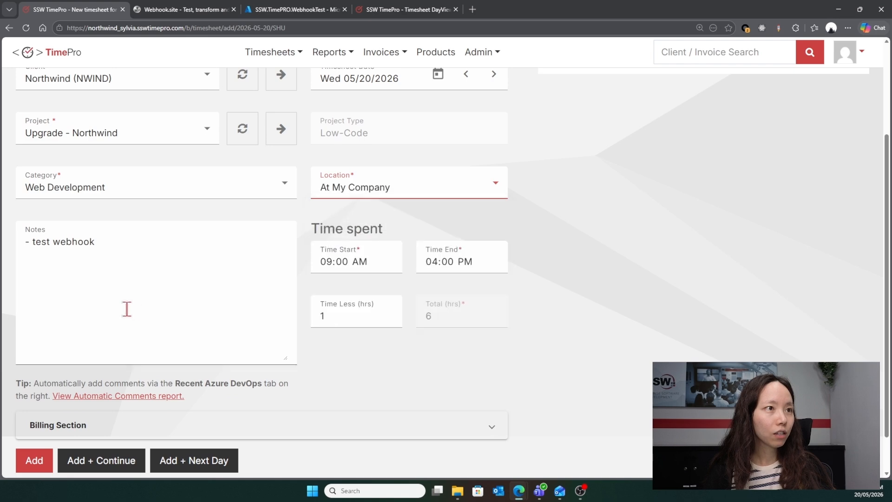
click(45, 467)
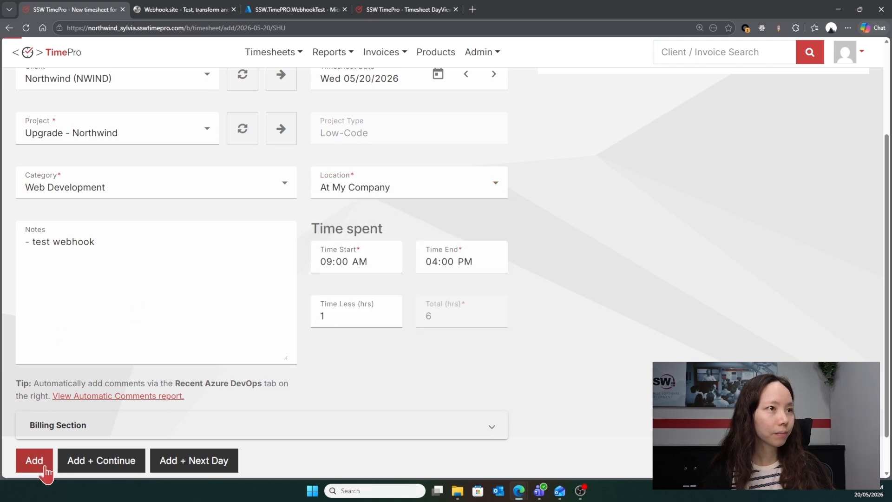
Step: Switch to Webhook.site and examine the event type and payload of the request sent for the new timesheet
scroll(279, 403, up, 3)
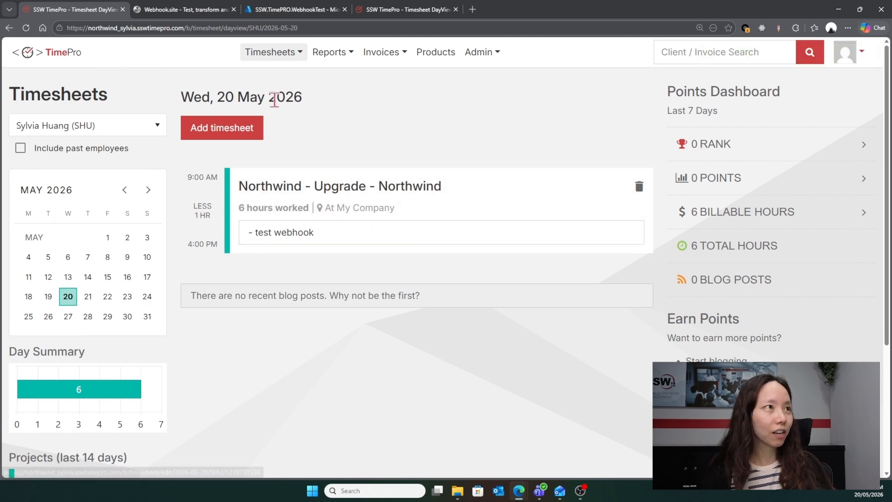
click(165, 15)
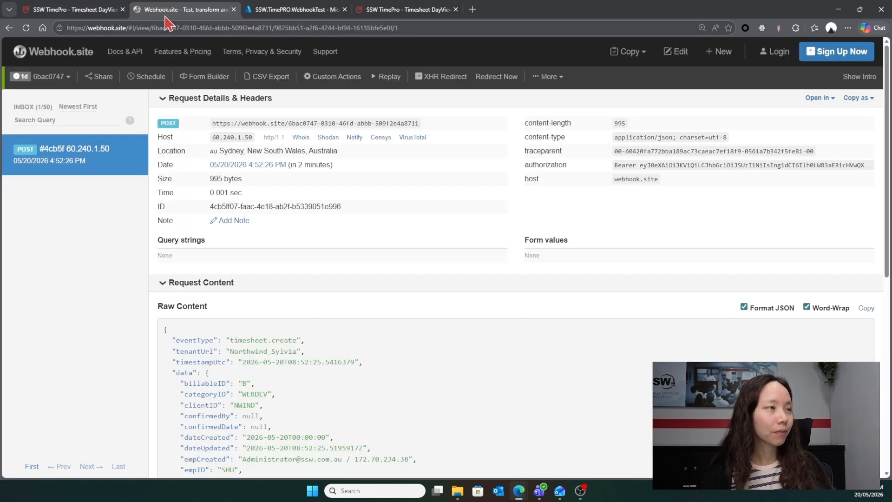
scroll(155, 273, down, 3)
scroll(259, 211, down, 1)
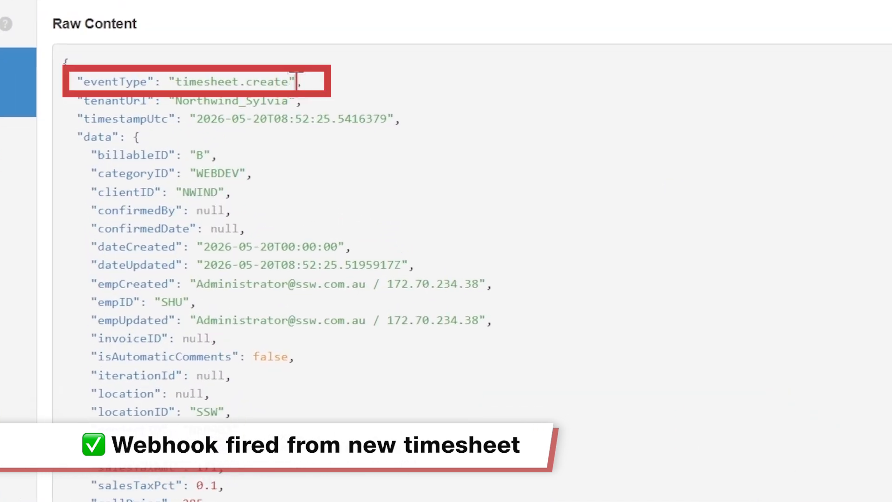
scroll(454, 229, down, 3)
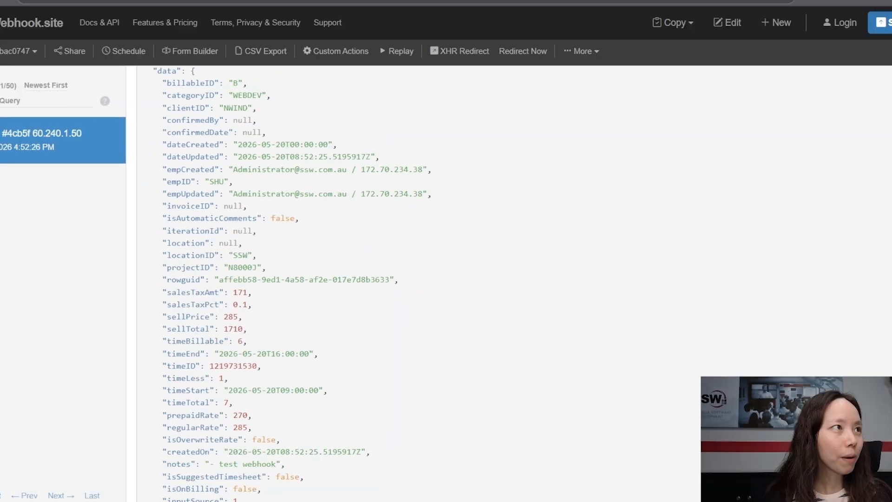
Step: Back in TimePro, set the Northwind timesheet's sell price to 300 in its billing section and save it
click(64, 11)
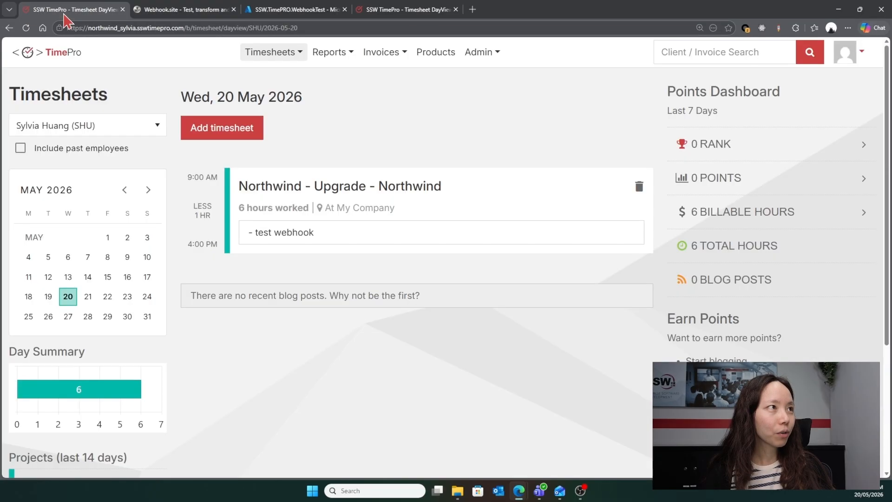
click(437, 211)
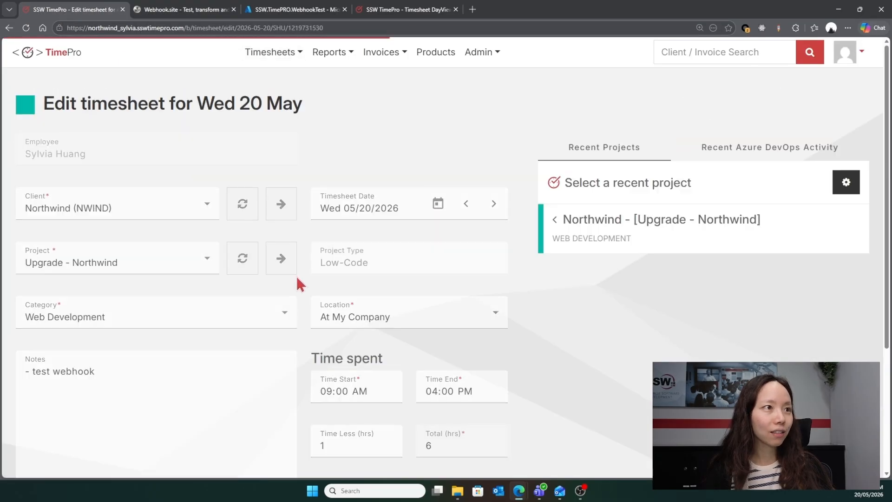
scroll(150, 265, down, 4)
click(76, 386)
scroll(57, 400, down, 2)
scroll(57, 400, down, 1)
click(68, 336)
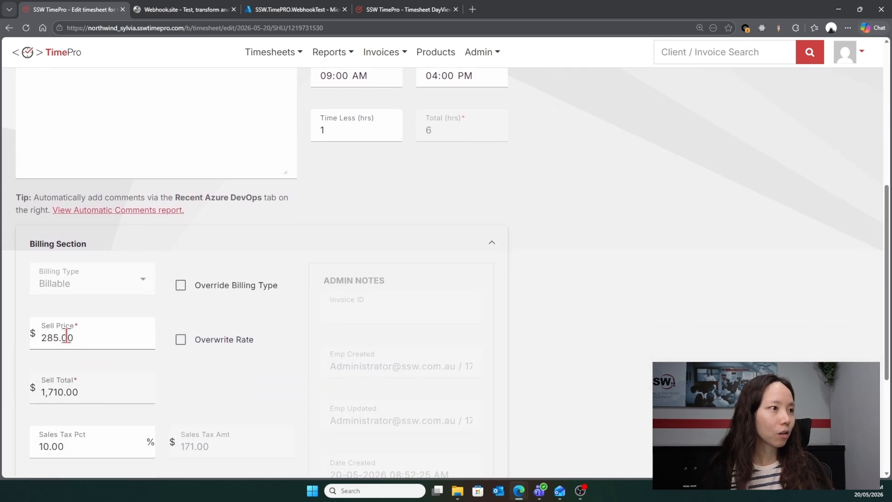
text(300)
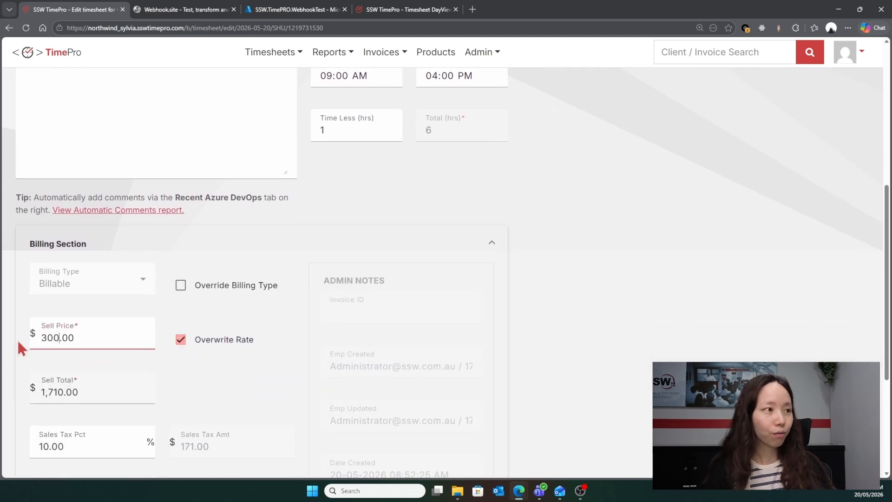
scroll(155, 368, down, 4)
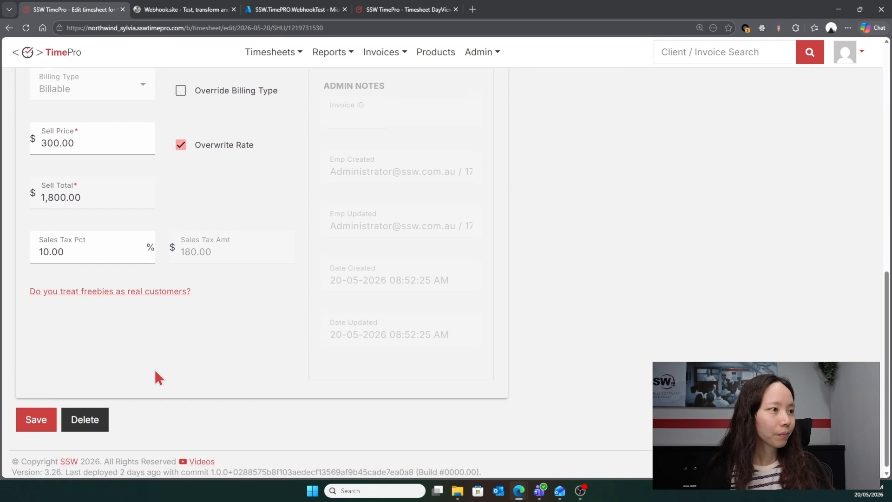
click(37, 414)
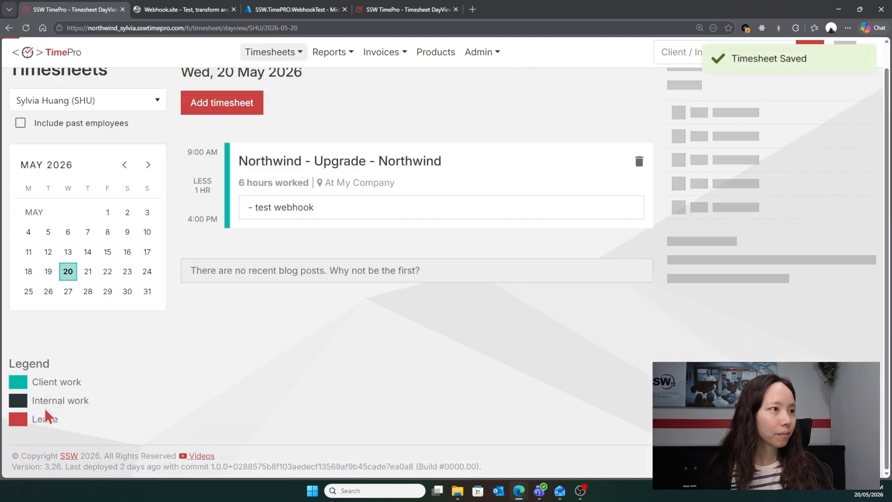
Step: Check the Webhook.site inbox for a request triggered by the timesheet update
scroll(45, 409, down, 4)
scroll(310, 318, up, 3)
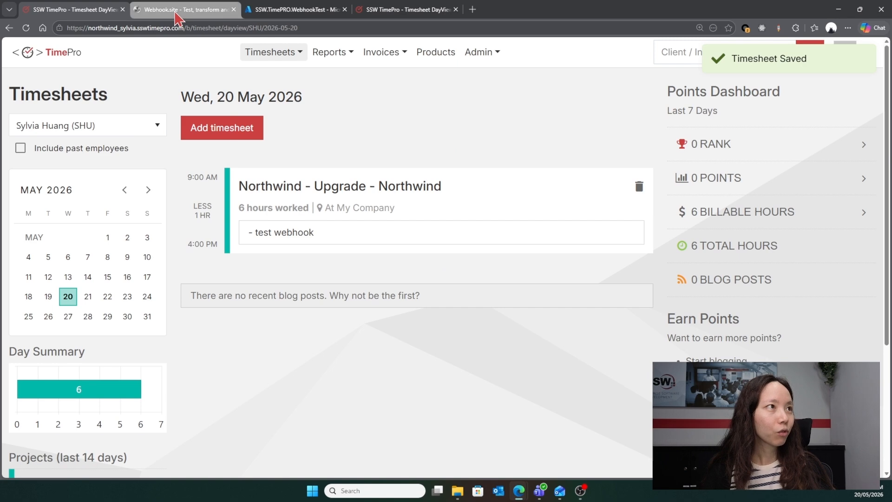
click(176, 14)
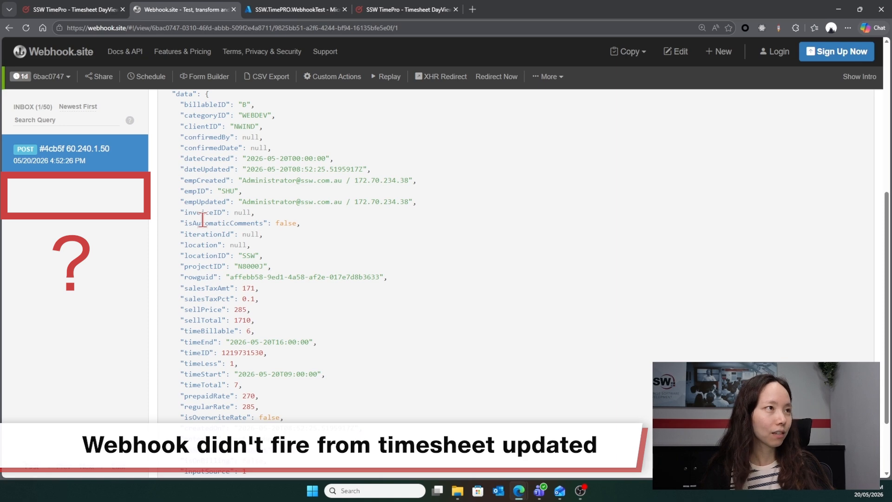
Step: Return to TimePro and delete the Northwind timesheet of Wed 20 May 2026
click(53, 13)
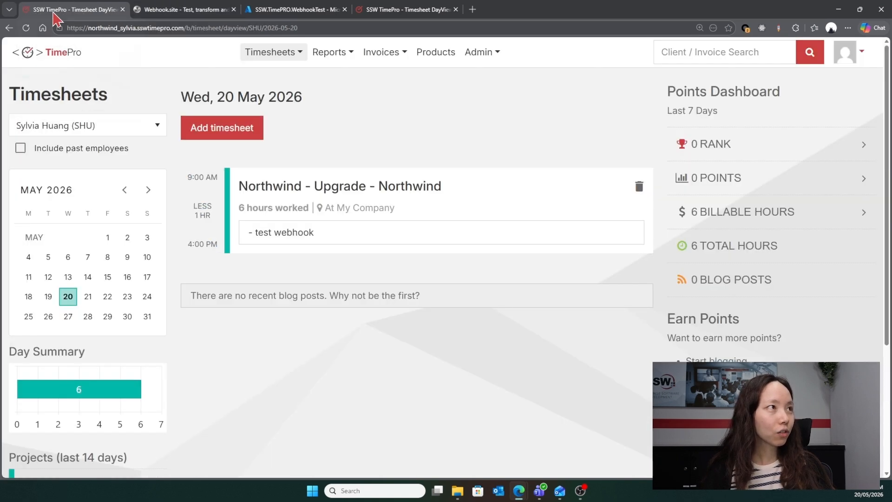
click(639, 186)
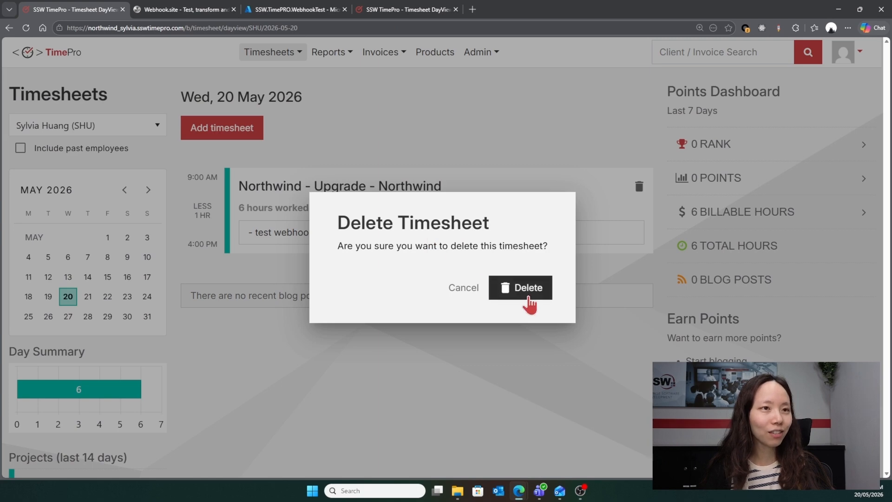
click(529, 295)
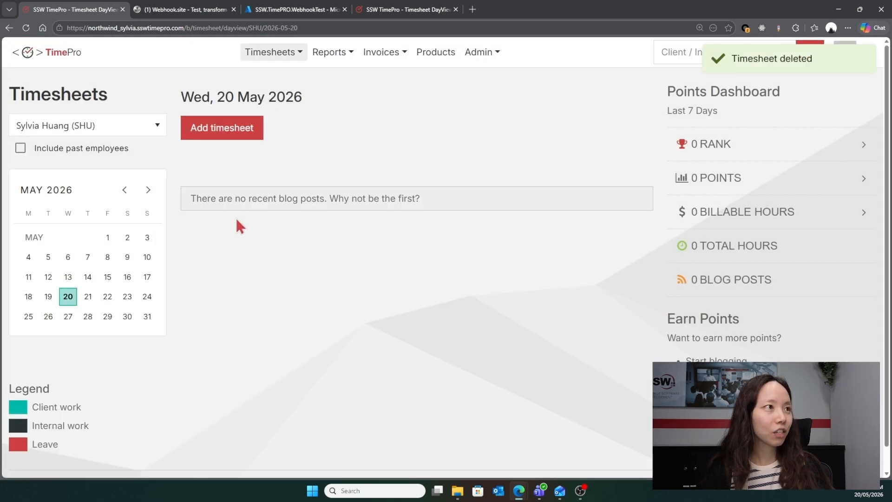
Step: In Webhook.site, open the newest request and examine the event type and payload sent for the deleted timesheet
click(158, 9)
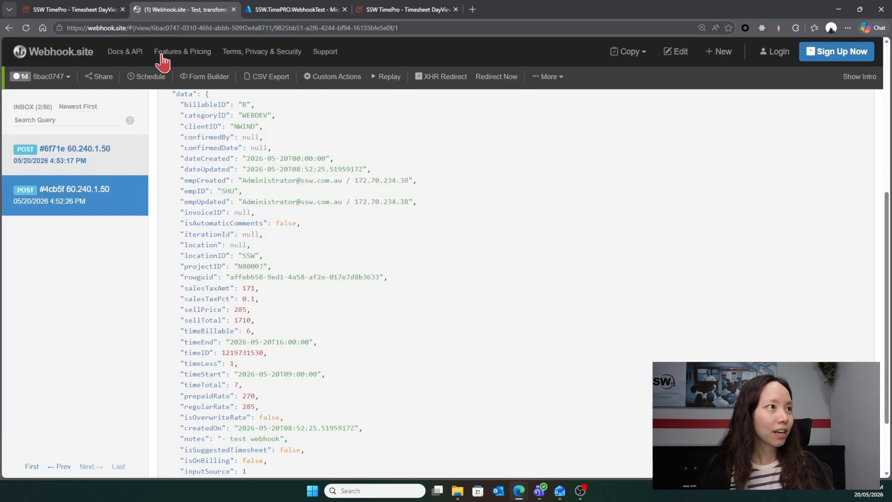
click(35, 163)
scroll(314, 218, up, 5)
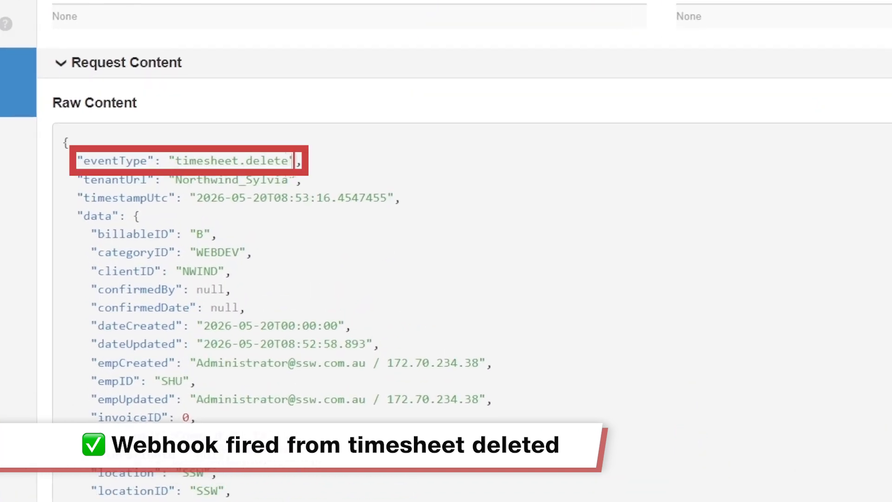
scroll(399, 229, down, 3)
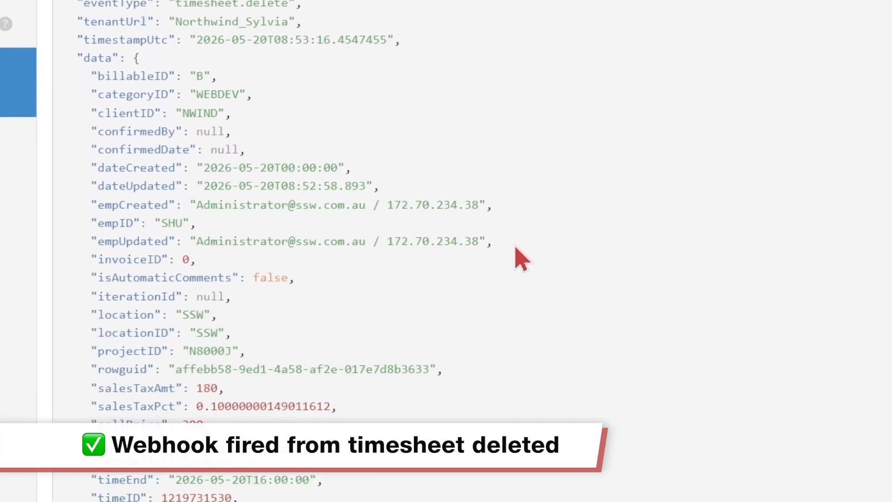